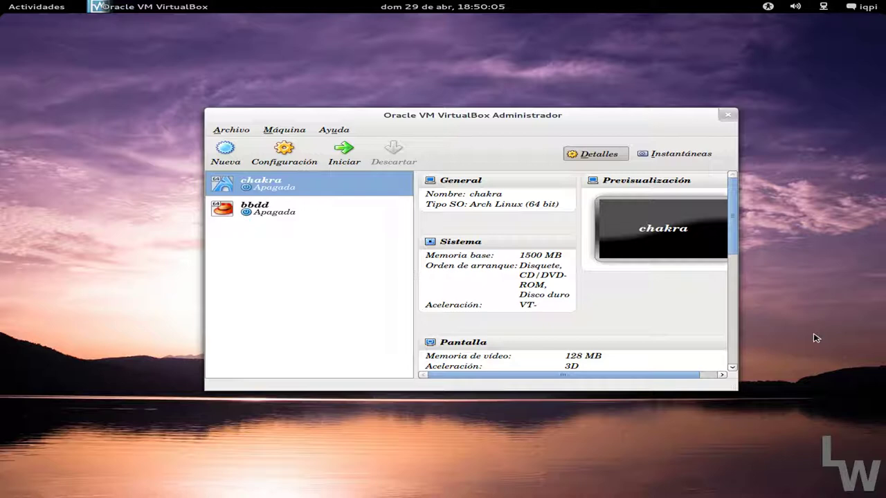
# Step: Start the chakra virtual machine, choose Espanol as the boot language and boot the live system with the default Iniciar option
pyautogui.click(360, 161)
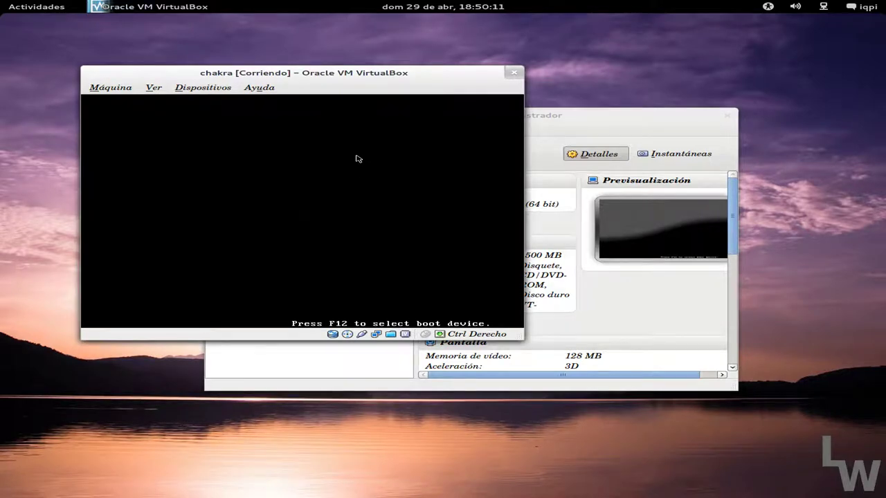
pyautogui.press('Down')
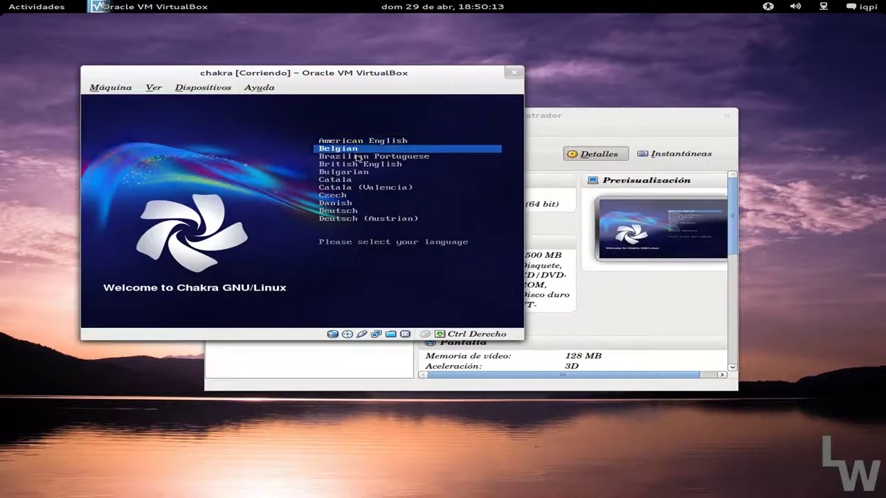
pyautogui.press('Down')
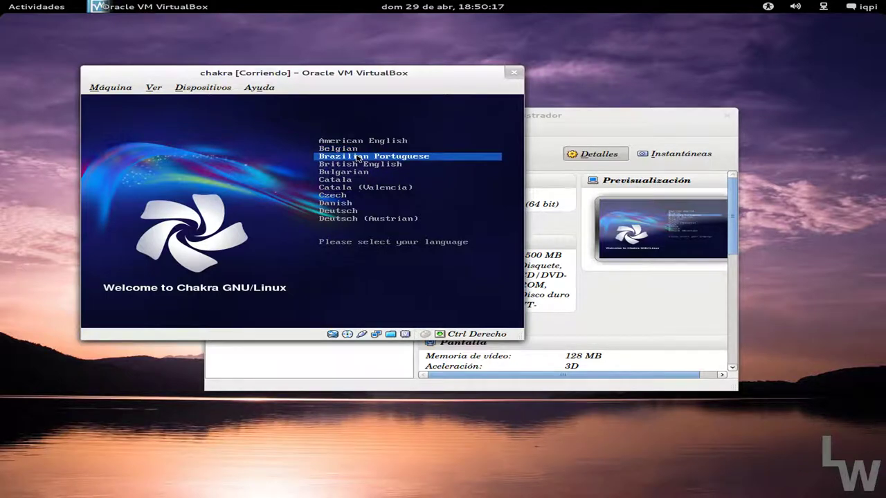
pyautogui.press('Down')
pyautogui.press('Down')
pyautogui.press('Down')
pyautogui.press('Down')
pyautogui.press('Down')
pyautogui.press('Down')
pyautogui.press('Down')
pyautogui.press('Down')
pyautogui.press('Down')
pyautogui.press('Down')
pyautogui.press('Up')
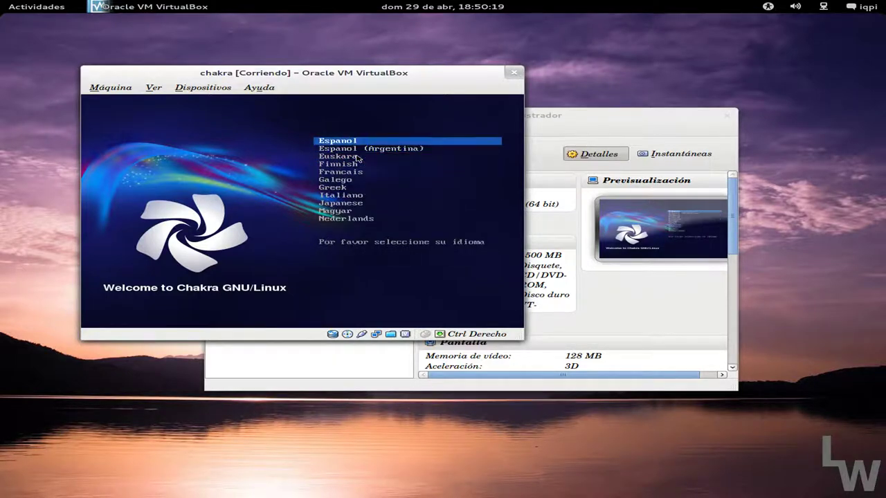
pyautogui.press('Return')
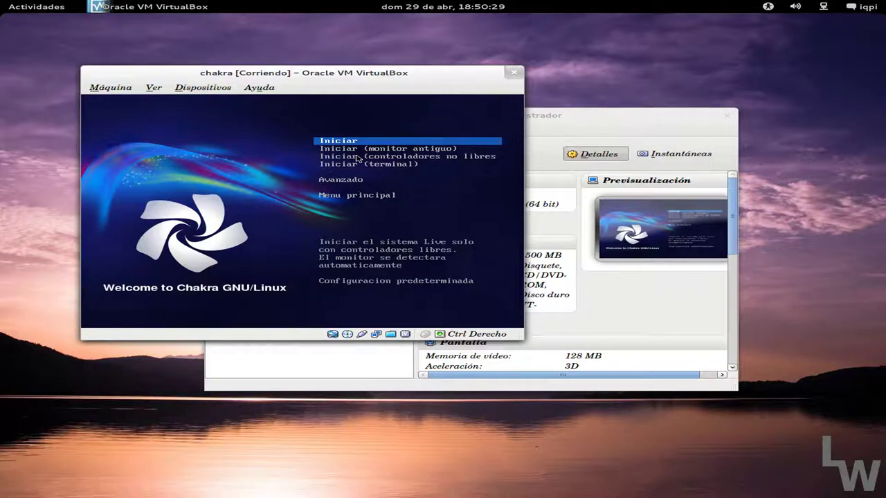
pyautogui.press('Return')
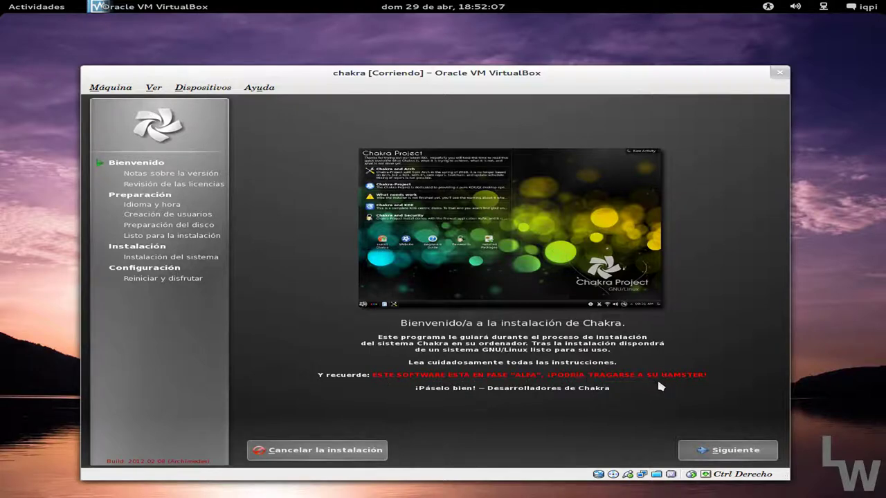
# Step: Begin the Chakra installation, read through the release notes and proceed to the language and time page
pyautogui.click(715, 450)
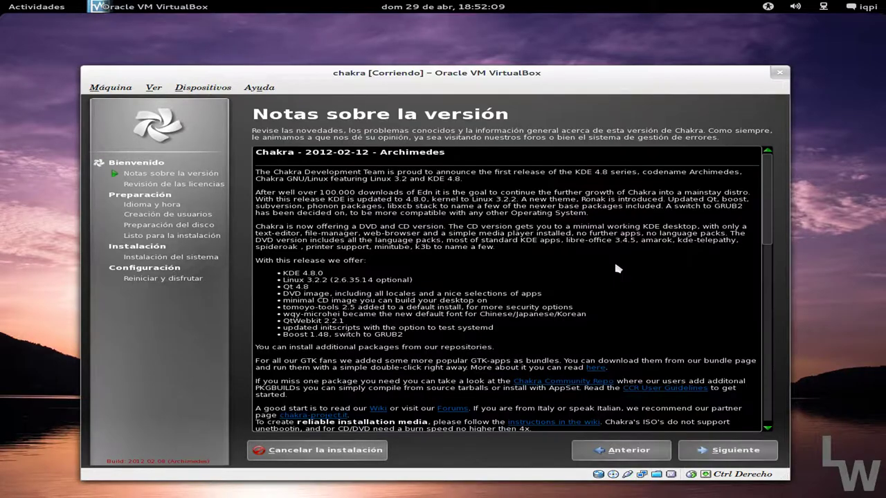
pyautogui.scroll(-3, 614, 261)
pyautogui.scroll(3, 615, 267)
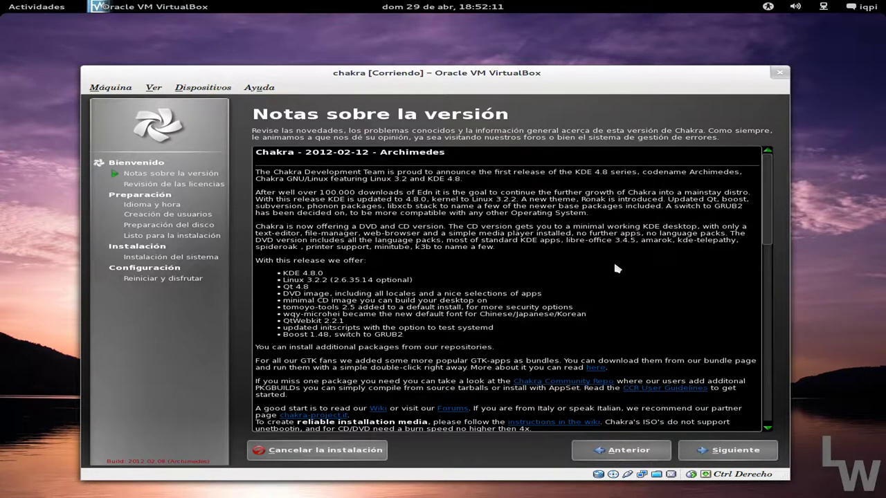
pyautogui.scroll(-5, 615, 268)
pyautogui.scroll(5, 617, 268)
pyautogui.scroll(-10, 404, 295)
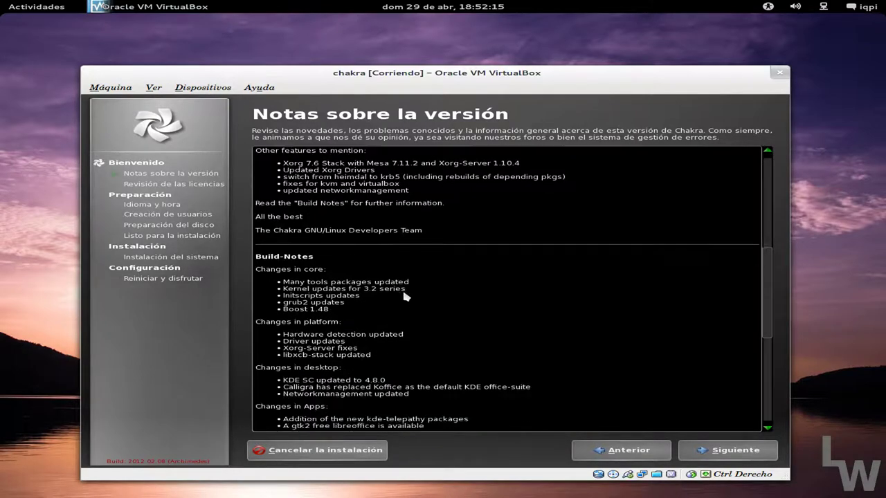
pyautogui.scroll(2, 405, 292)
pyautogui.scroll(-1, 404, 291)
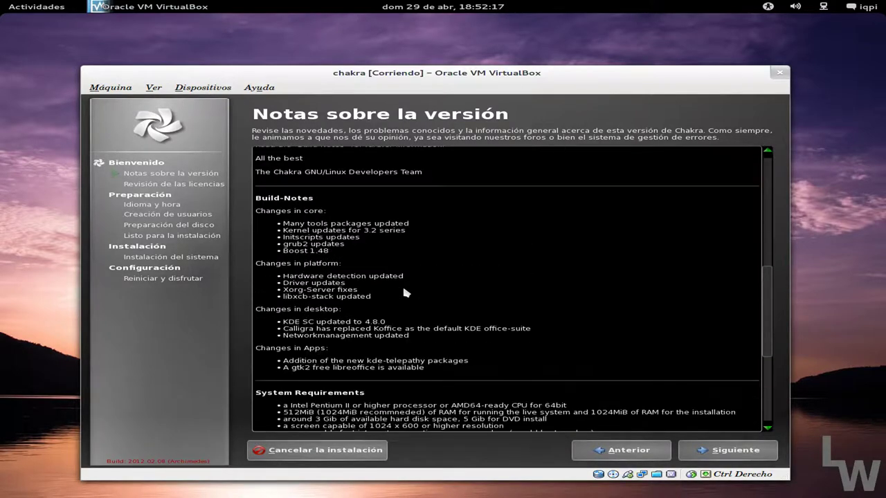
pyautogui.click(720, 450)
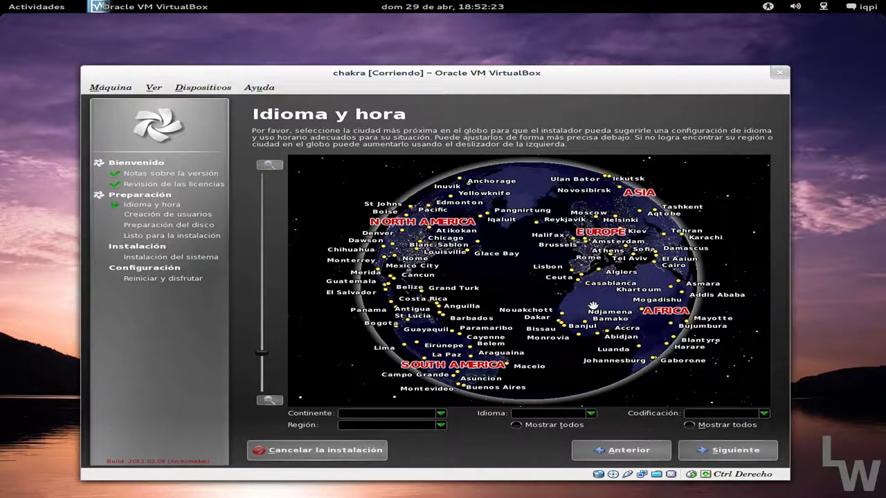
# Step: Select Madrid on the globe as the nearest city, check the available encodings and continue to user creation
pyautogui.click(614, 277)
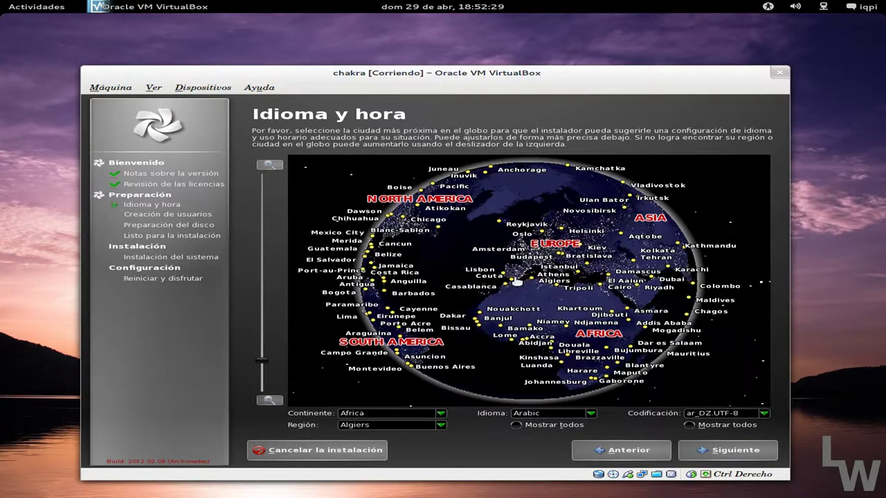
pyautogui.moveTo(516, 281); pyautogui.dragTo(536, 279)
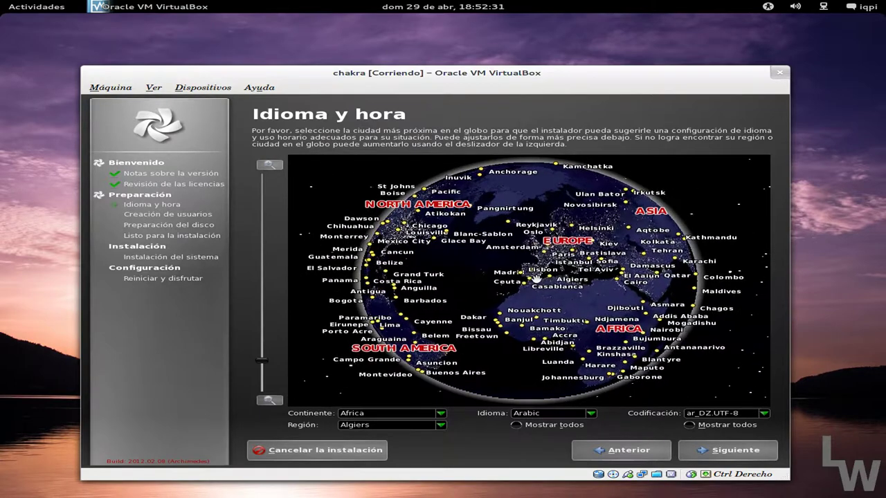
pyautogui.scroll(3, 531, 278)
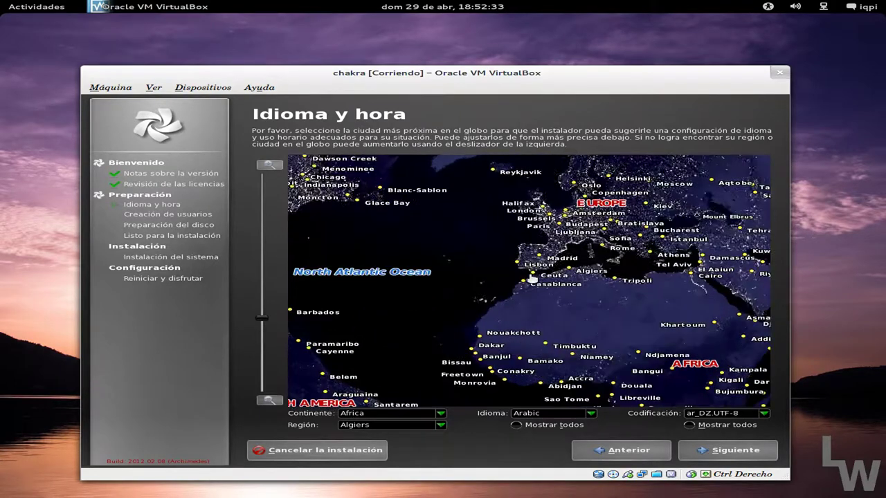
pyautogui.scroll(5, 532, 278)
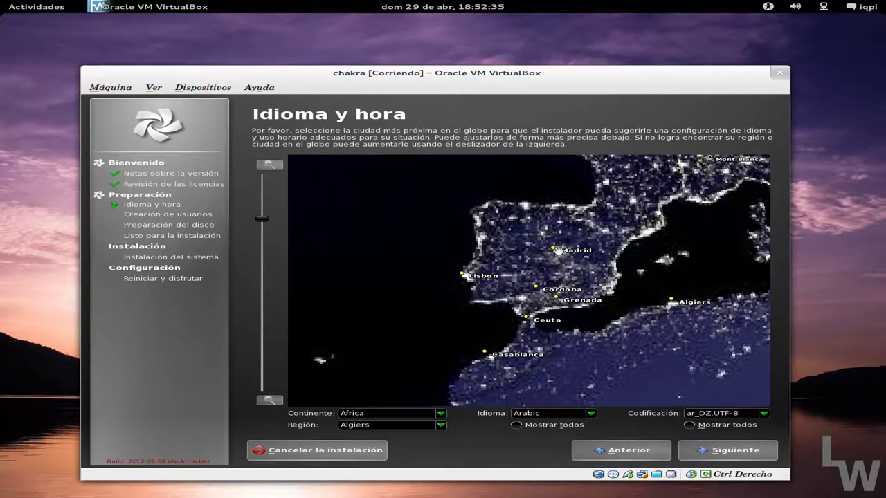
pyautogui.click(552, 250)
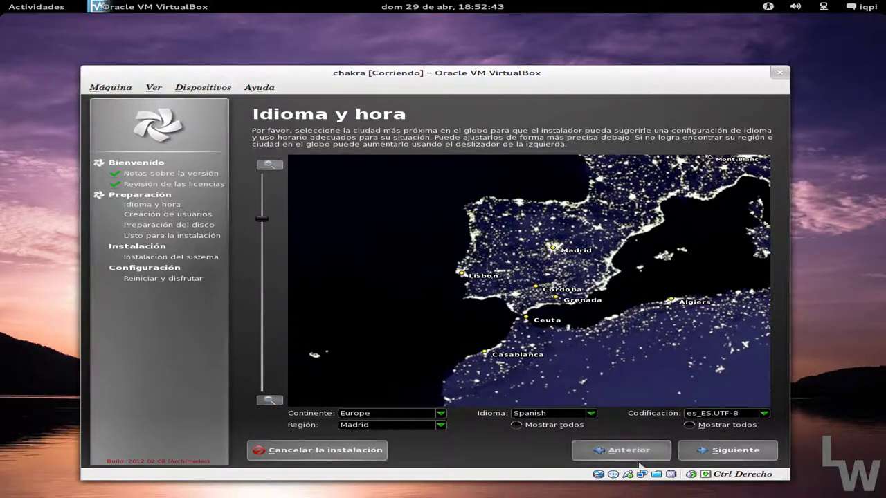
pyautogui.click(762, 415)
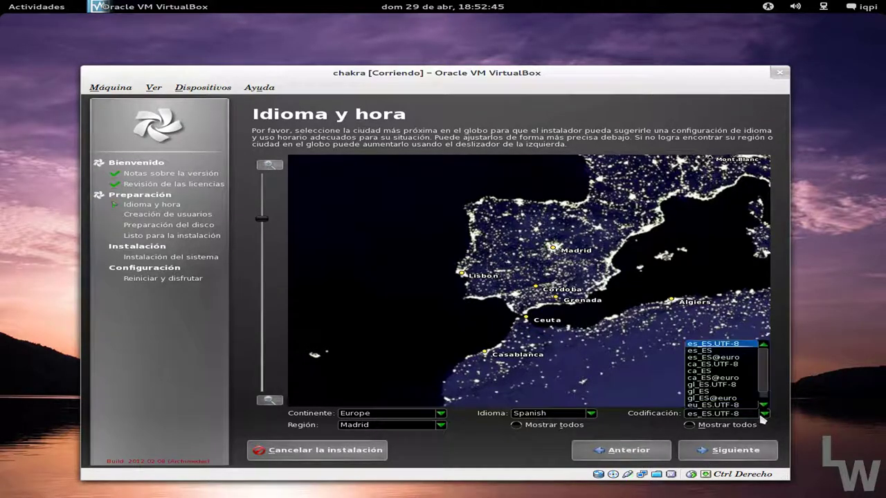
pyautogui.click(760, 414)
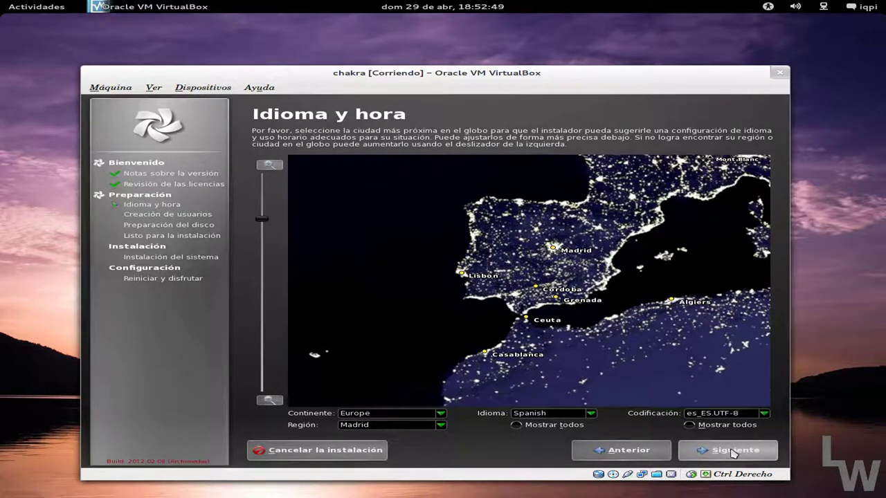
pyautogui.click(734, 450)
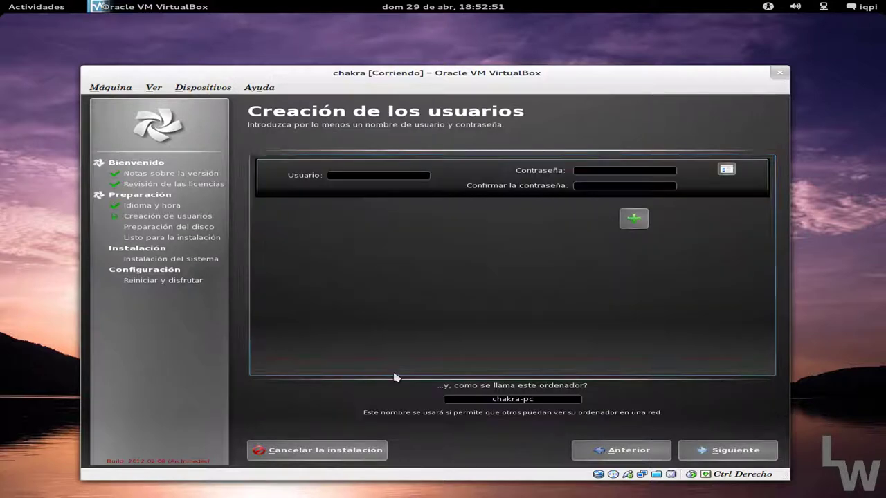
# Step: Enter the username for the first user account and fill in its password and password confirmation
pyautogui.click(423, 173)
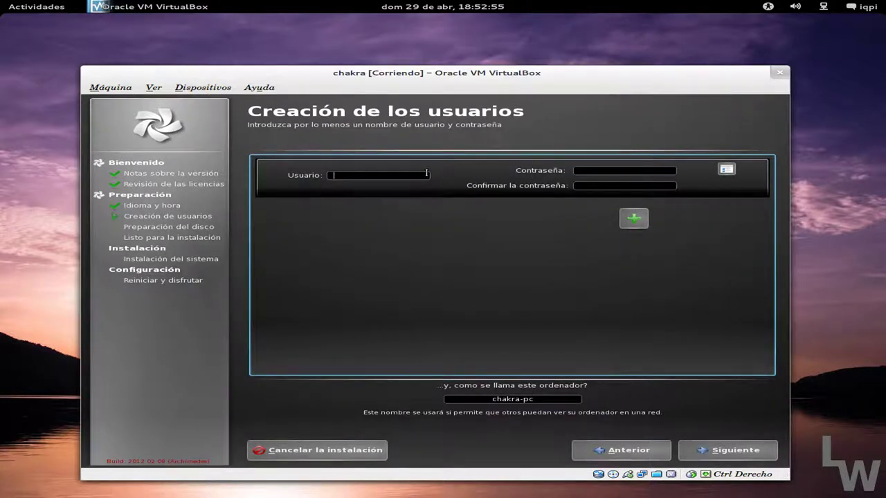
pyautogui.write('iqpi')
pyautogui.press('Tab')
pyautogui.write('*******')
pyautogui.write('*******')
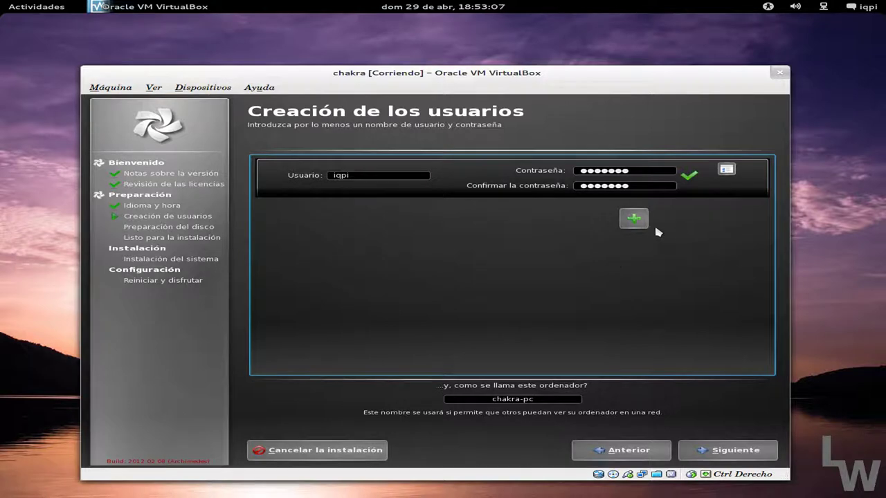
# Step: Add a second user entry and try to choose a custom avatar image in the first user's details
pyautogui.click(634, 219)
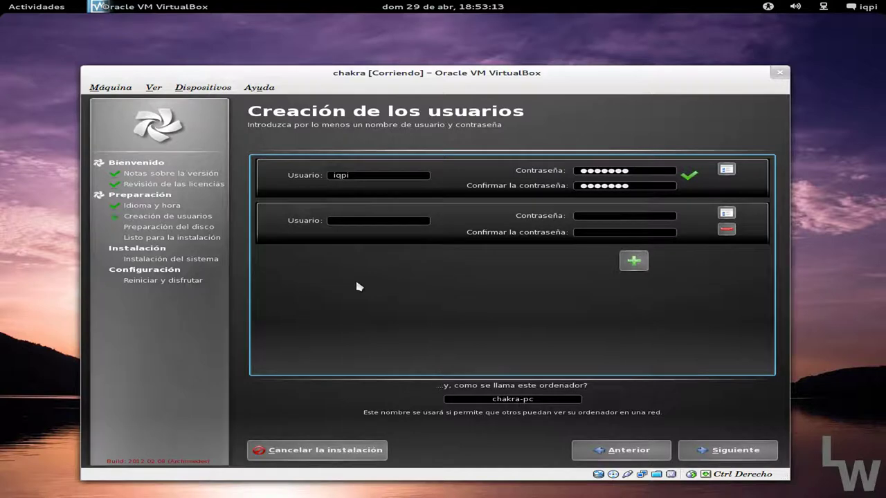
pyautogui.click(724, 172)
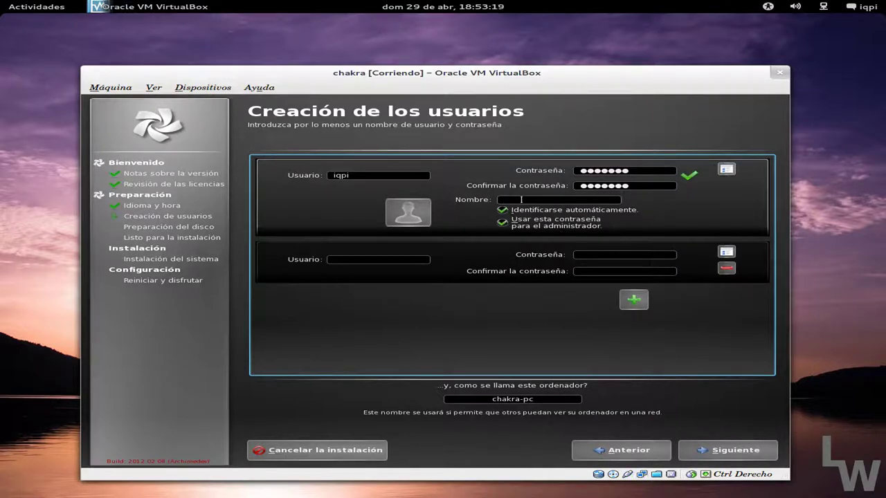
pyautogui.click(408, 213)
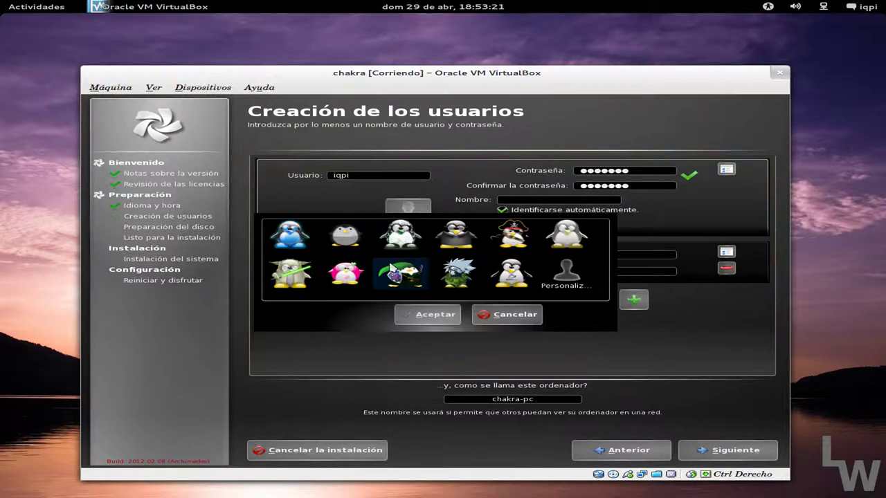
pyautogui.click(580, 287)
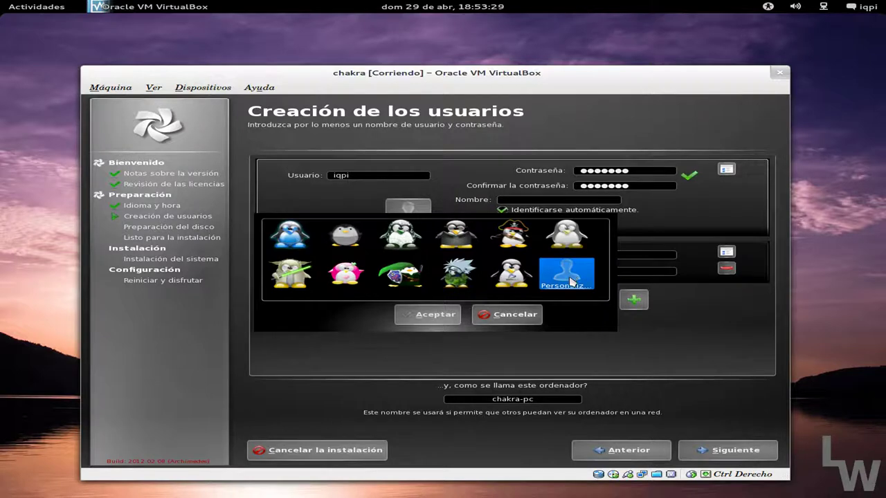
pyautogui.doubleClick(572, 280)
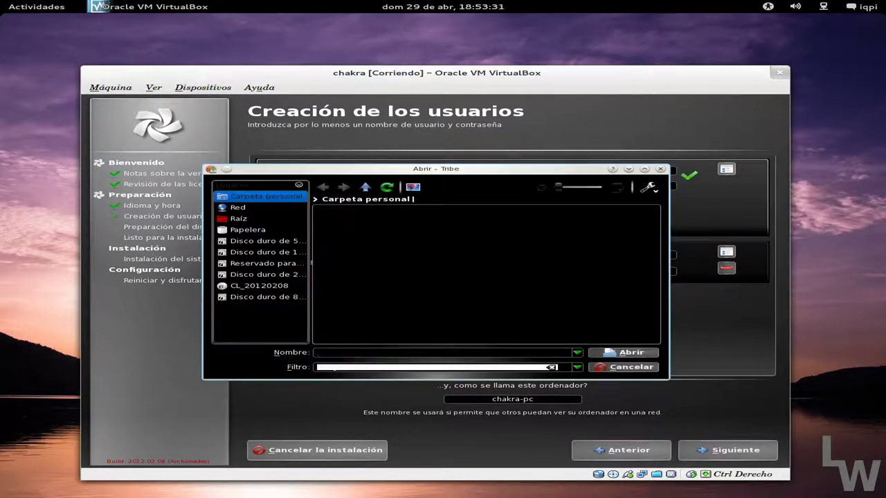
pyautogui.click(660, 168)
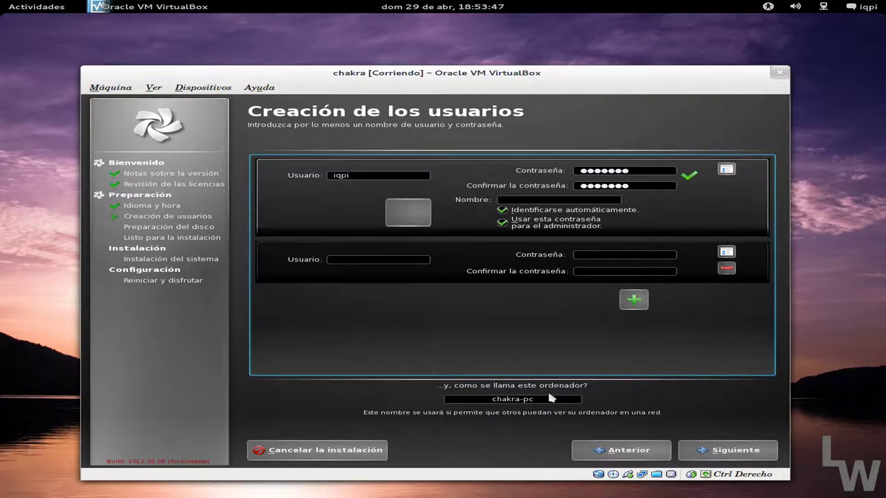
# Step: Re-enter pc as the ending of the computer name chakra-pc and try to continue to disk preparation
pyautogui.doubleClick(529, 399)
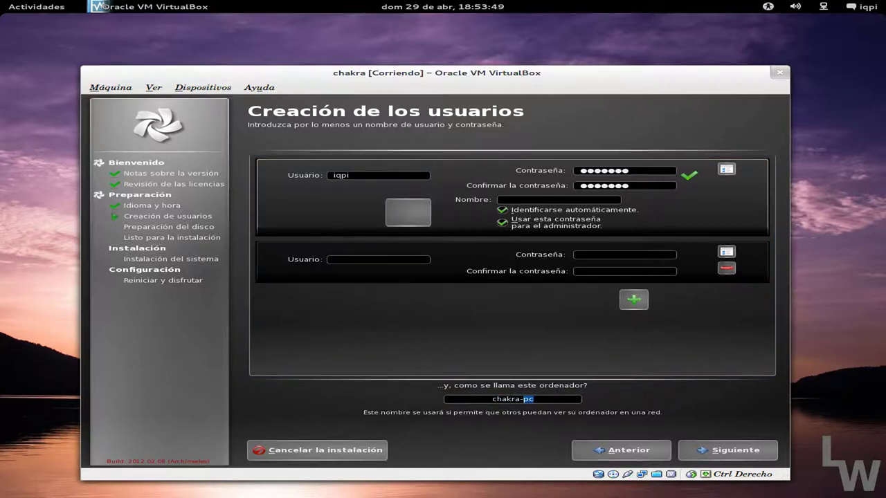
pyautogui.write('pc')
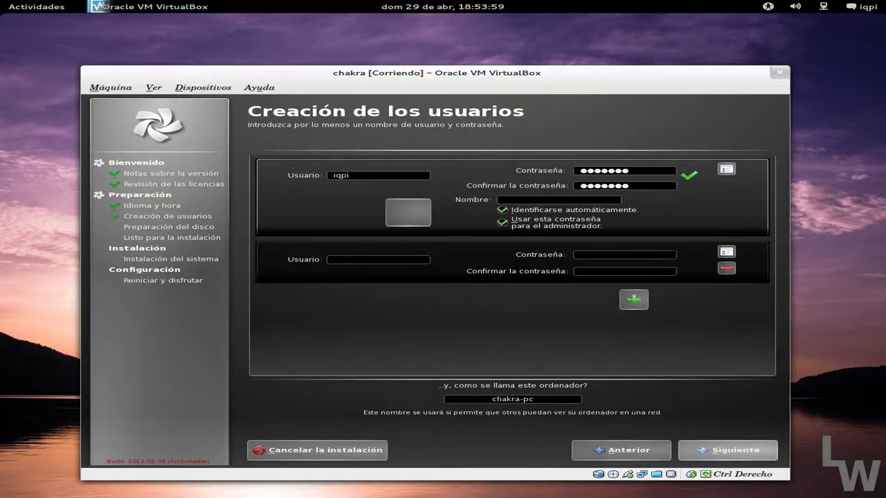
pyautogui.click(723, 451)
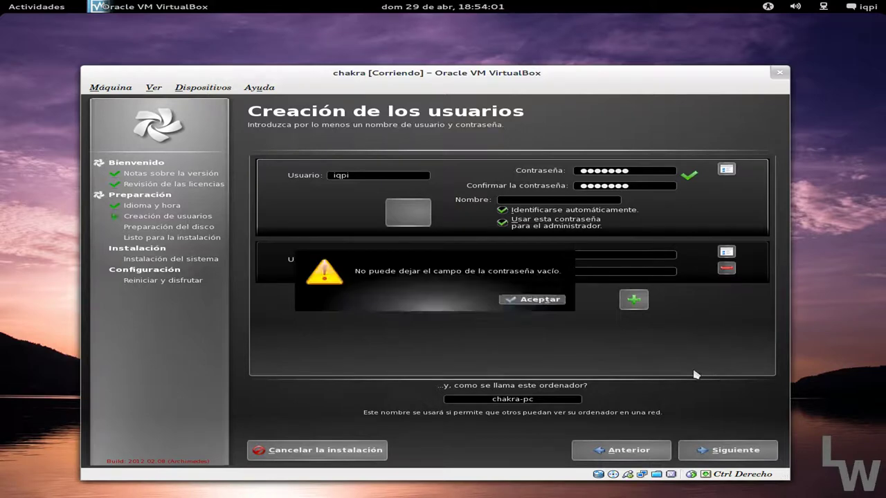
pyautogui.click(537, 300)
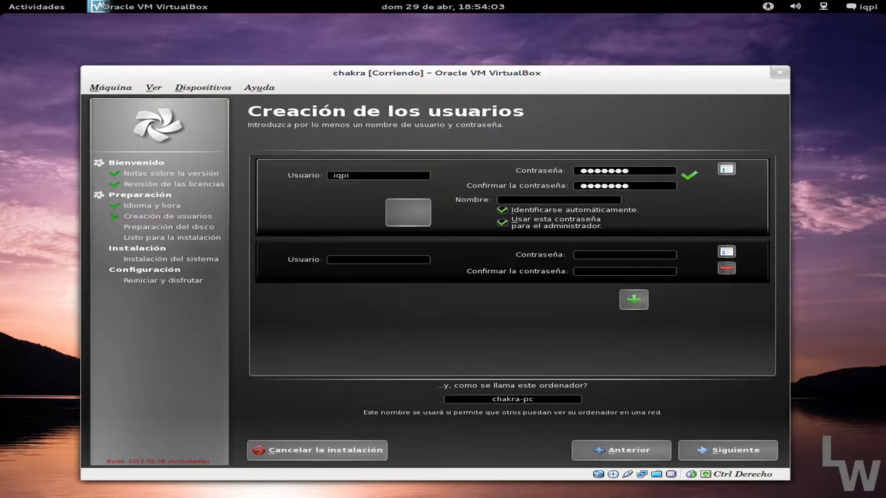
# Step: Remove the empty second user entry and continue to the disk preparation page
pyautogui.click(726, 268)
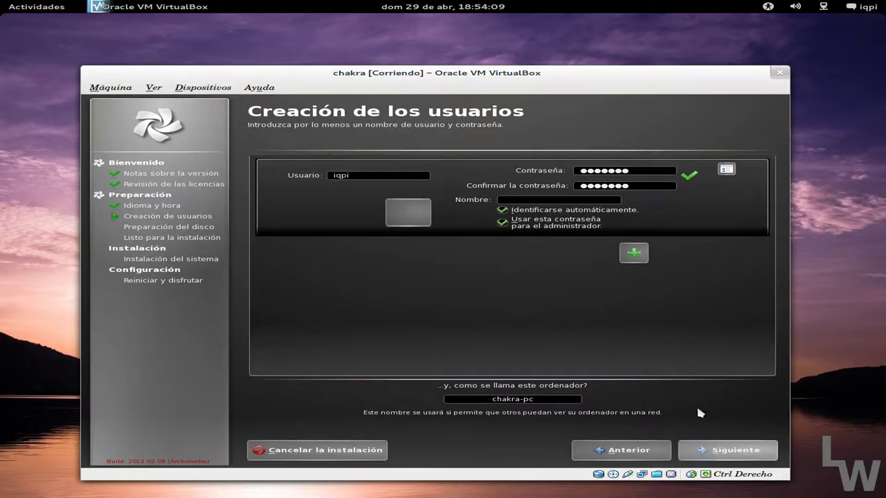
pyautogui.click(726, 449)
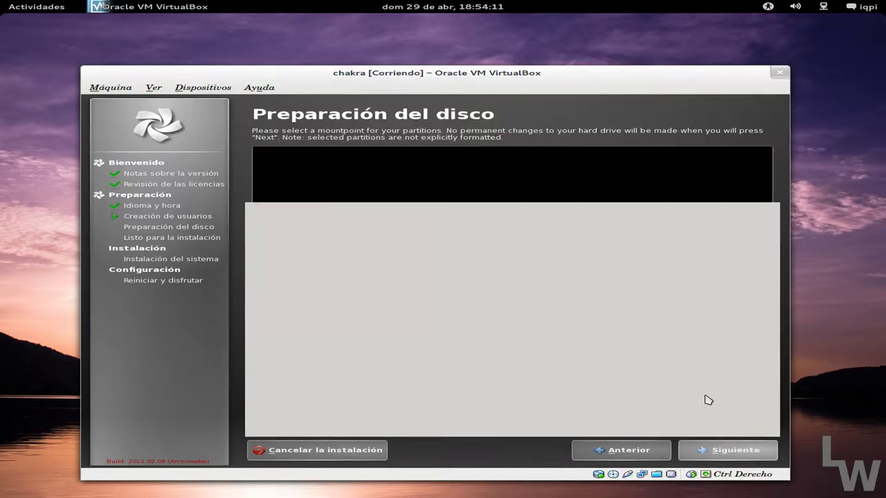